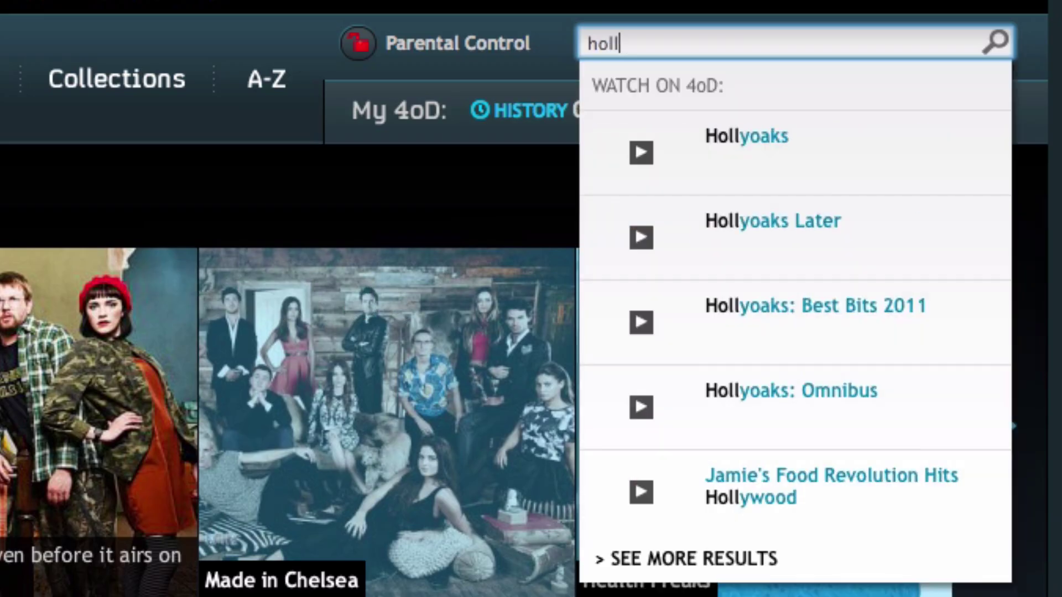
Step: Pick Hollyoaks in 4oD and try to play the Mon 11 Nov 2013 episode
text(y)
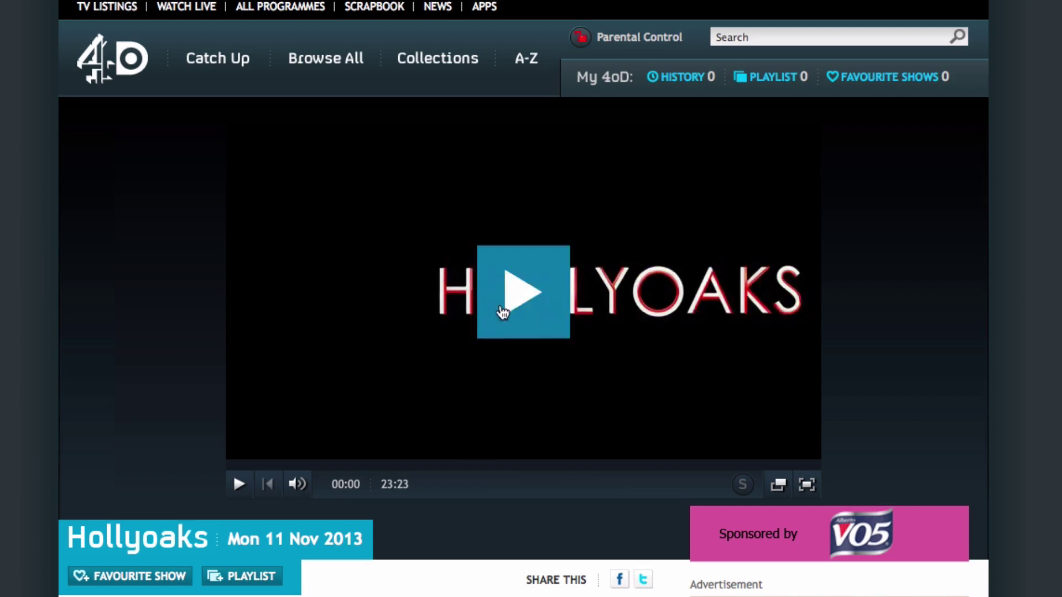
click(512, 316)
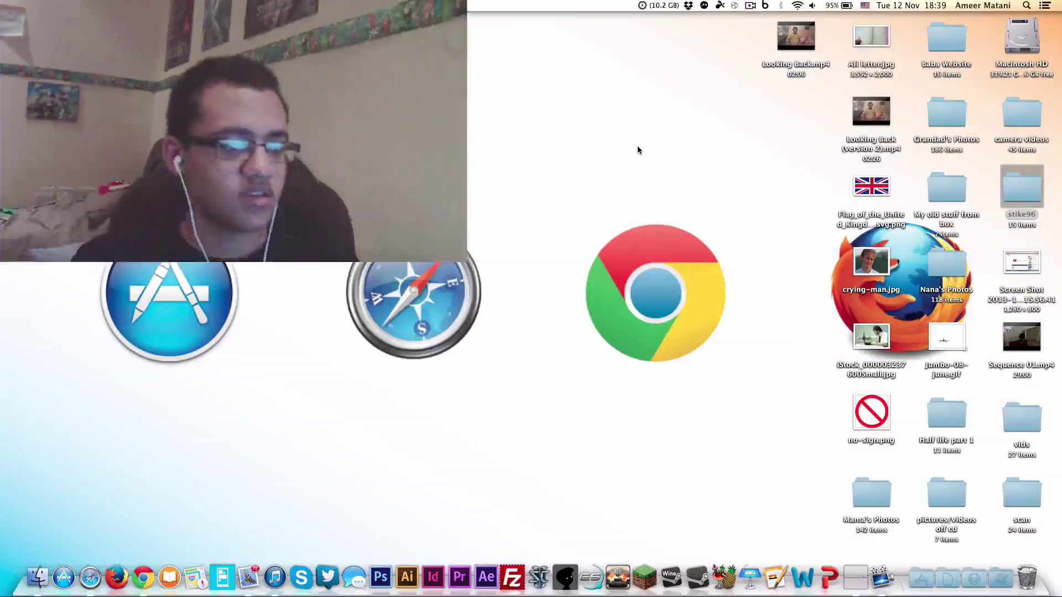
Step: Launch System Preferences through a Spotlight search for 'system' and go to the Network pane
key(super+space)
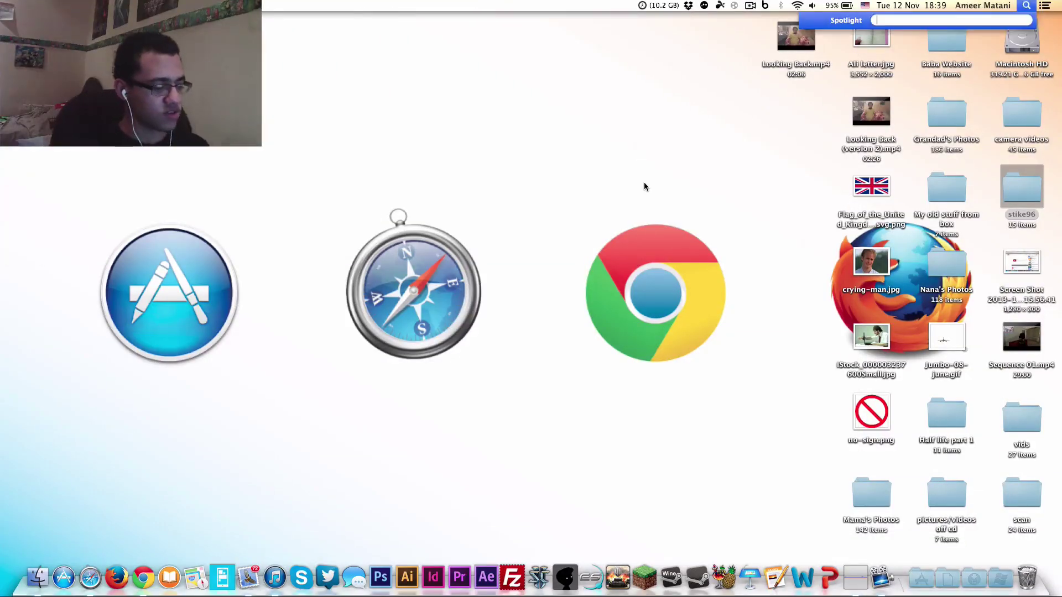
text(system)
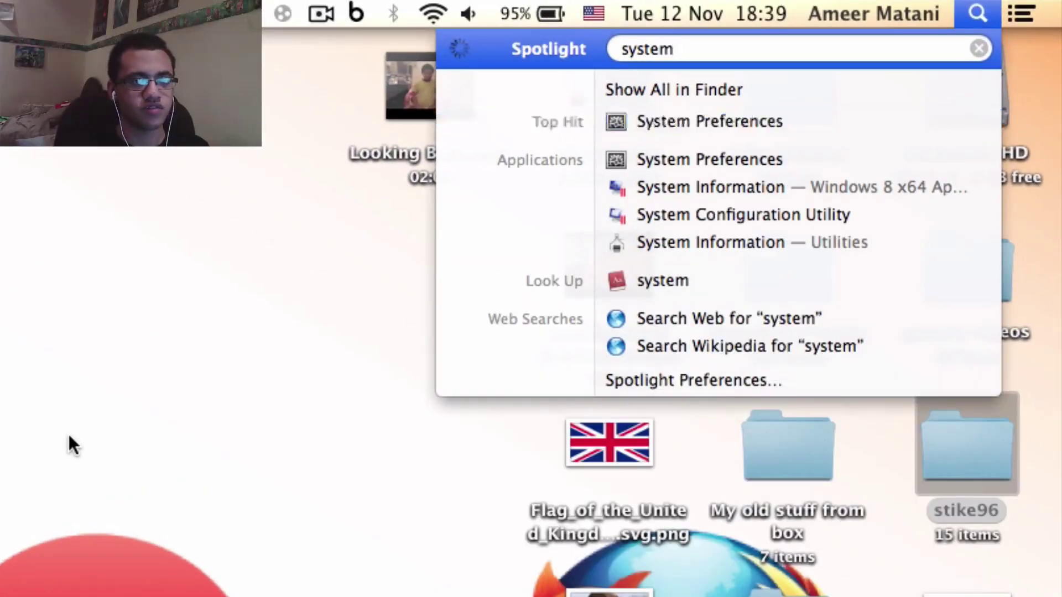
key(Return)
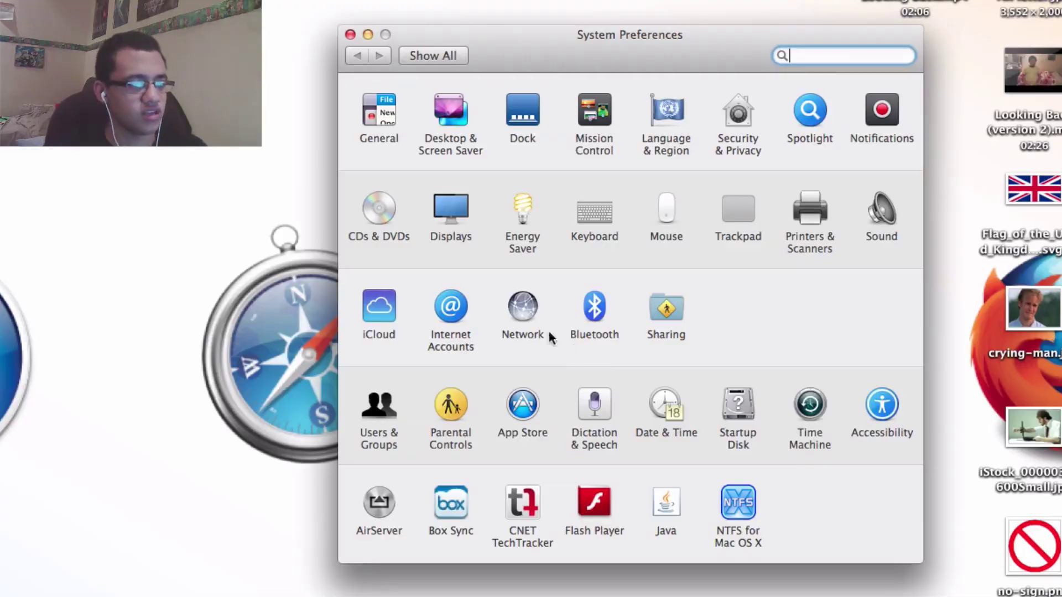
click(512, 306)
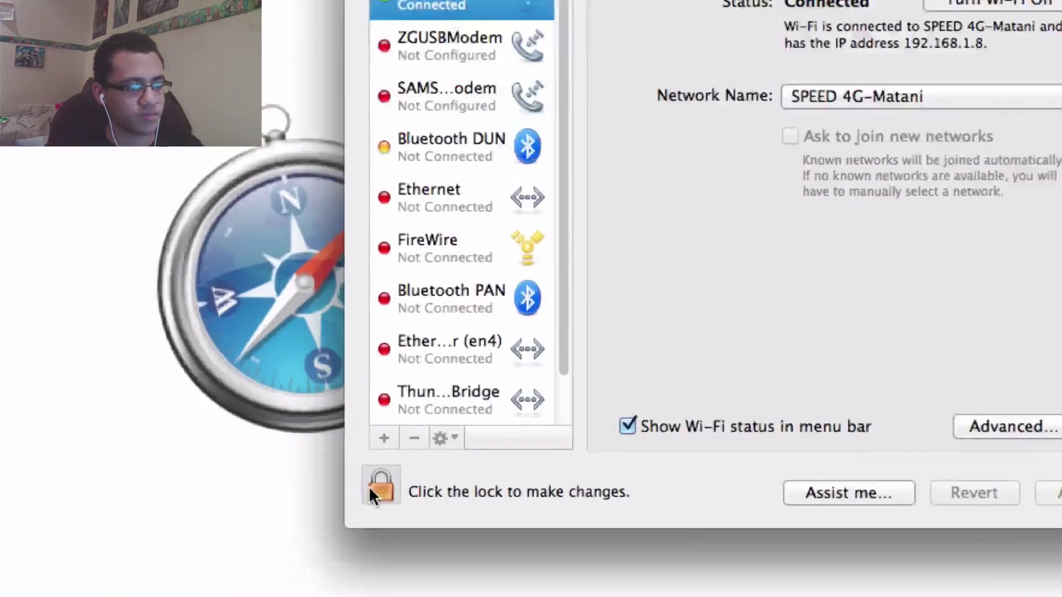
Step: Unlock the Network settings for editing with the administrator password
click(362, 505)
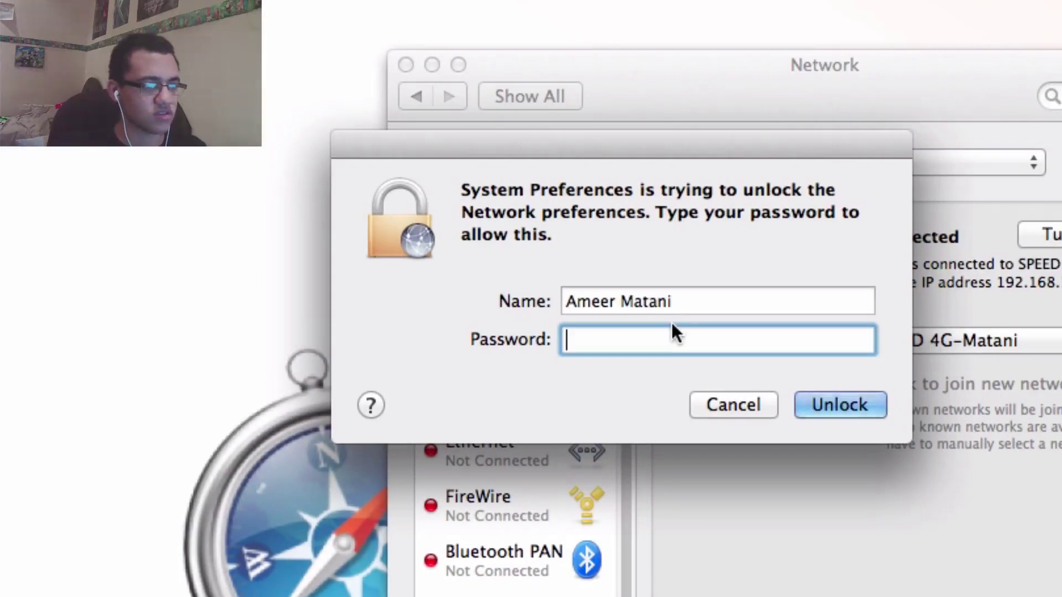
text(••••••••)
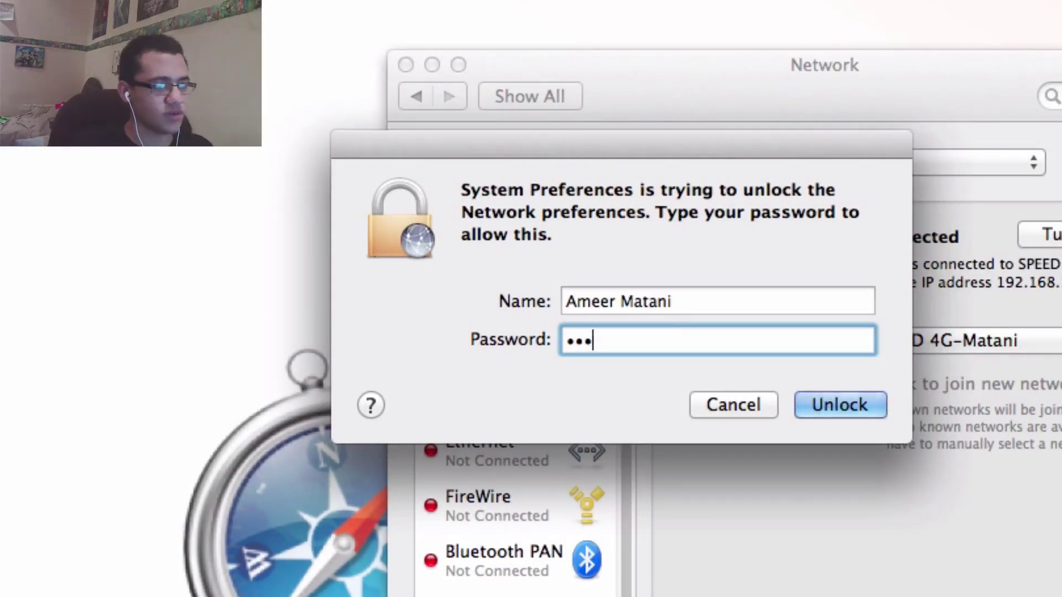
text(•••)
key(BackSpace)
key(BackSpace)
key(BackSpace)
key(BackSpace)
key(BackSpace)
key(BackSpace)
key(BackSpace)
key(BackSpace)
key(BackSpace)
key(BackSpace)
key(BackSpace)
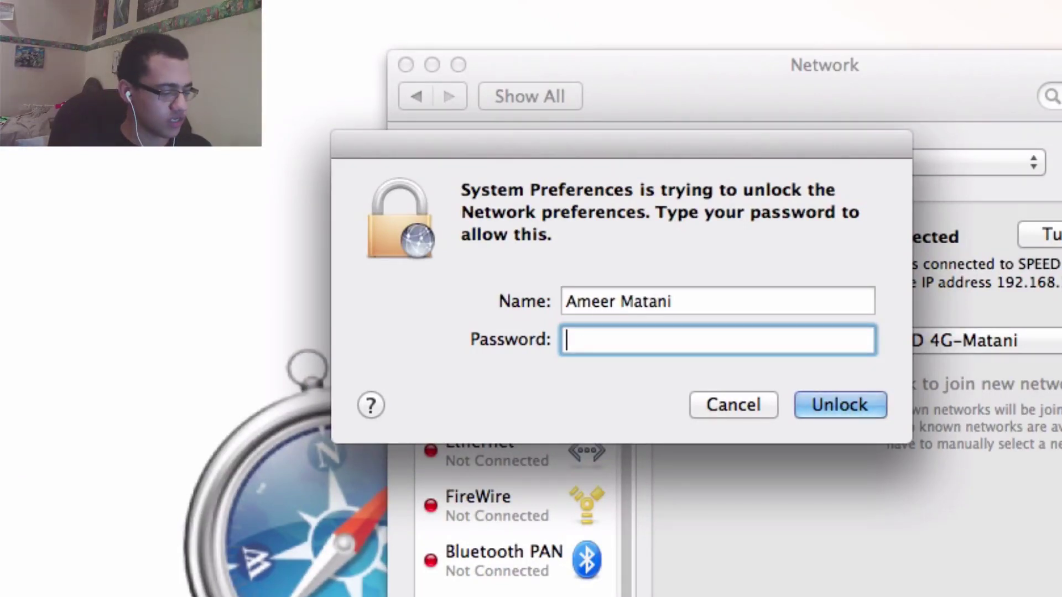
text(••••••••••)
key(Return)
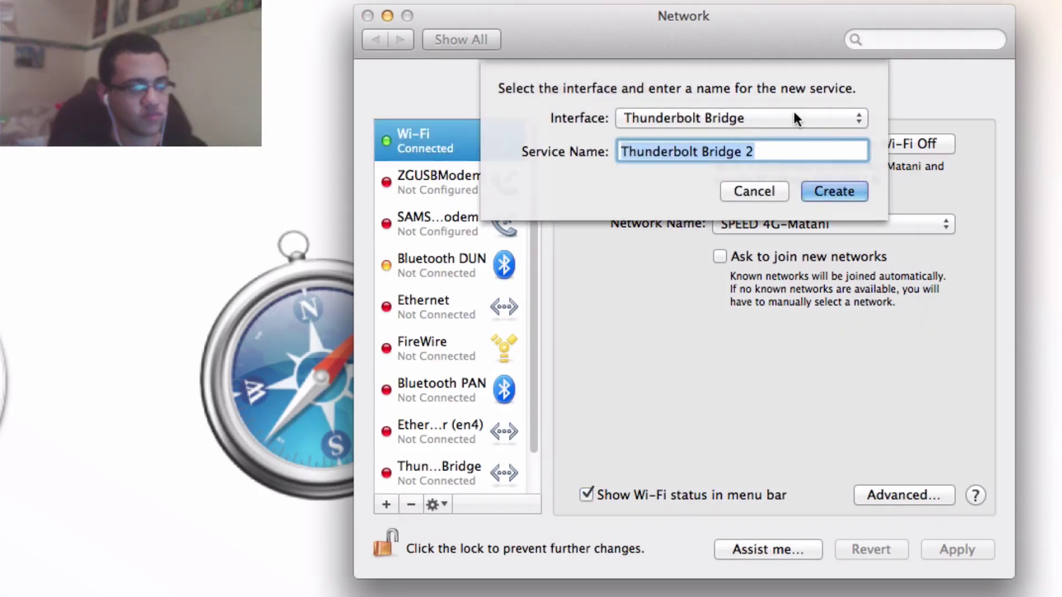
Step: Set the new service's interface to VPN with VPN type PPTP
click(649, 117)
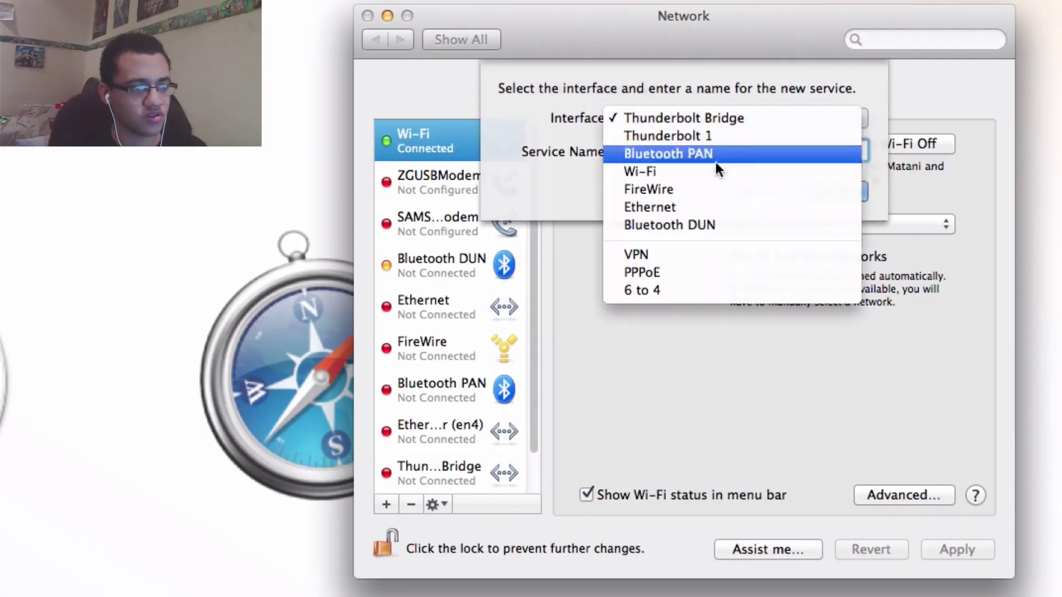
click(672, 258)
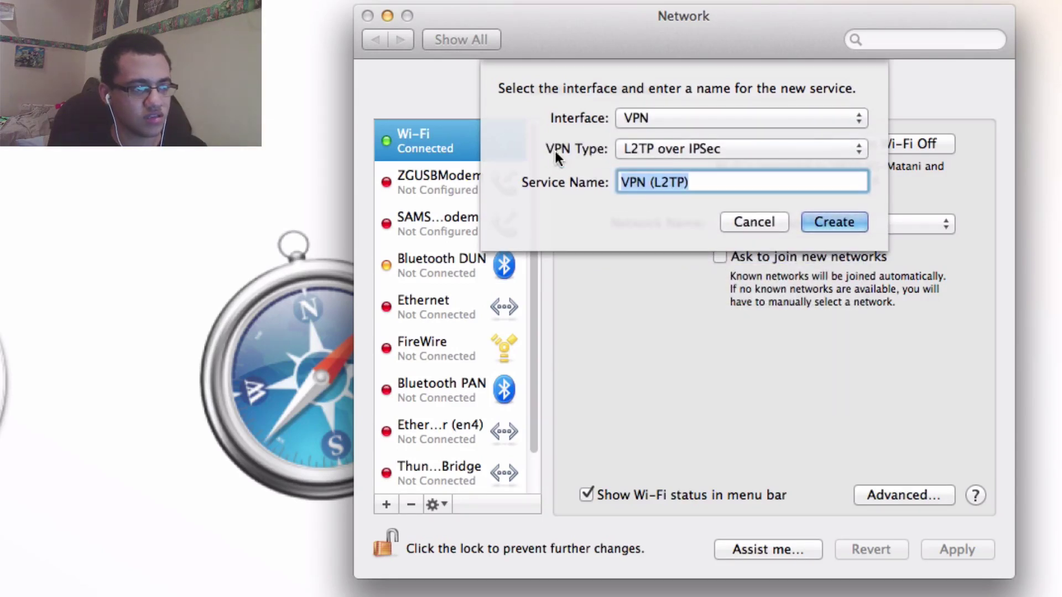
click(673, 150)
click(673, 150)
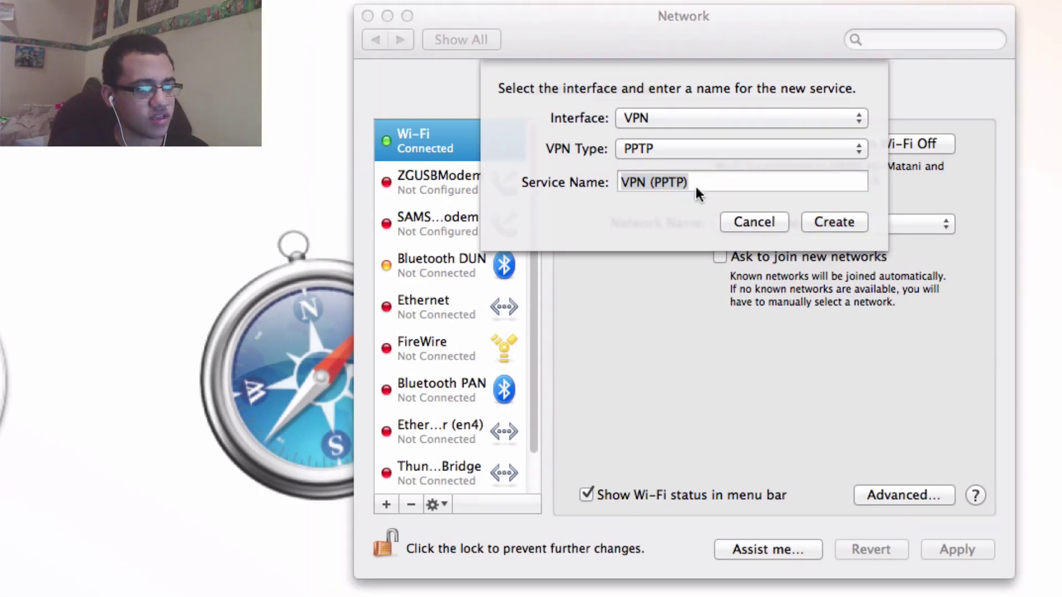
Step: Paste ukvpn.newfreevpn.com as the service name, then cancel without adding the service
click(726, 188)
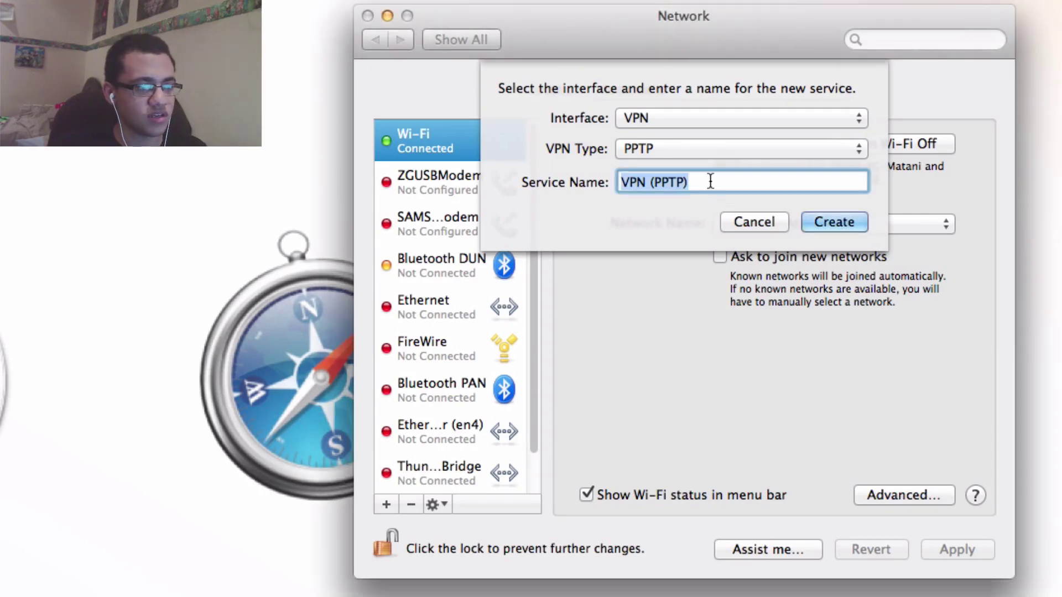
right_click(686, 182)
click(692, 168)
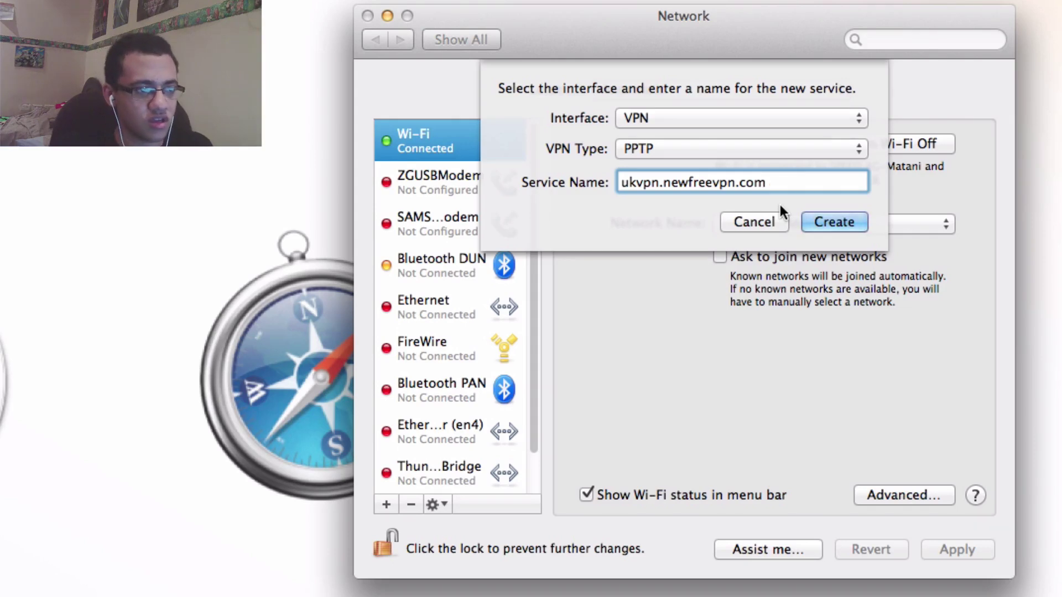
click(752, 219)
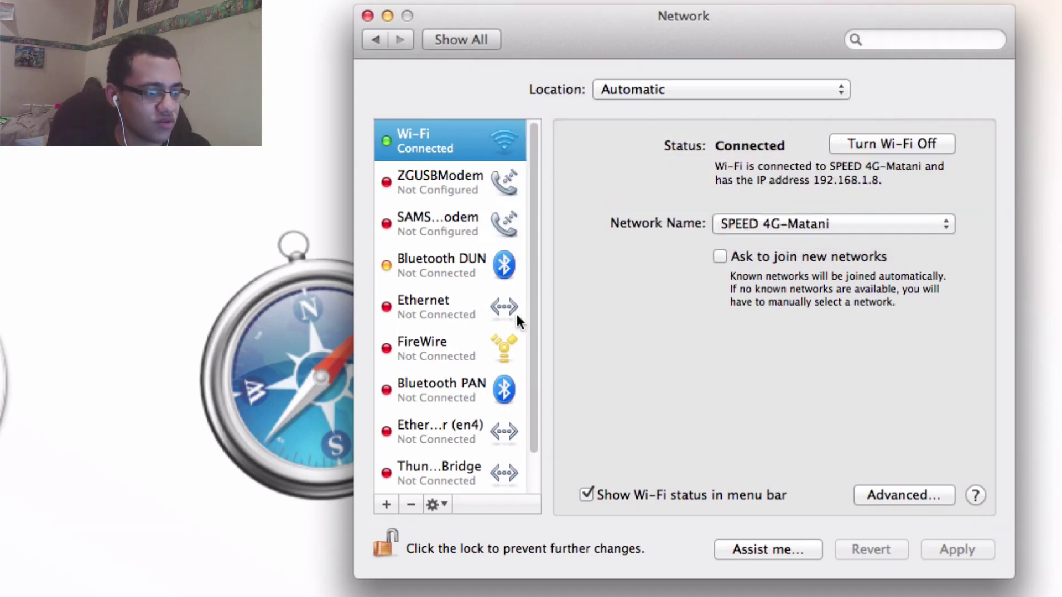
Step: Select the existing VPN service and its server address ukvpn.newfreevpn.com
scroll(450, 364, down, 1)
click(451, 364)
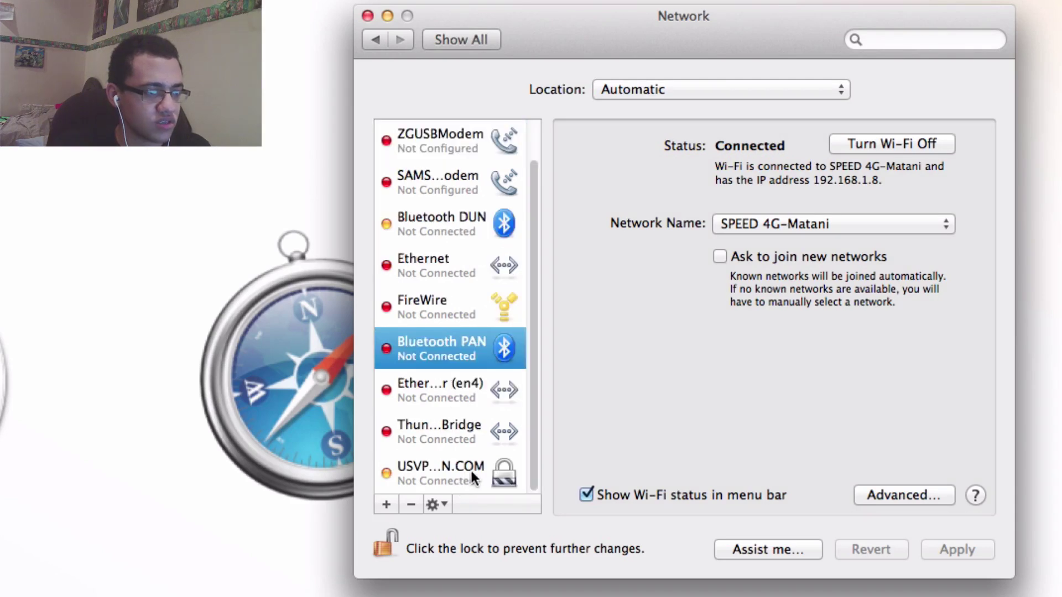
click(470, 465)
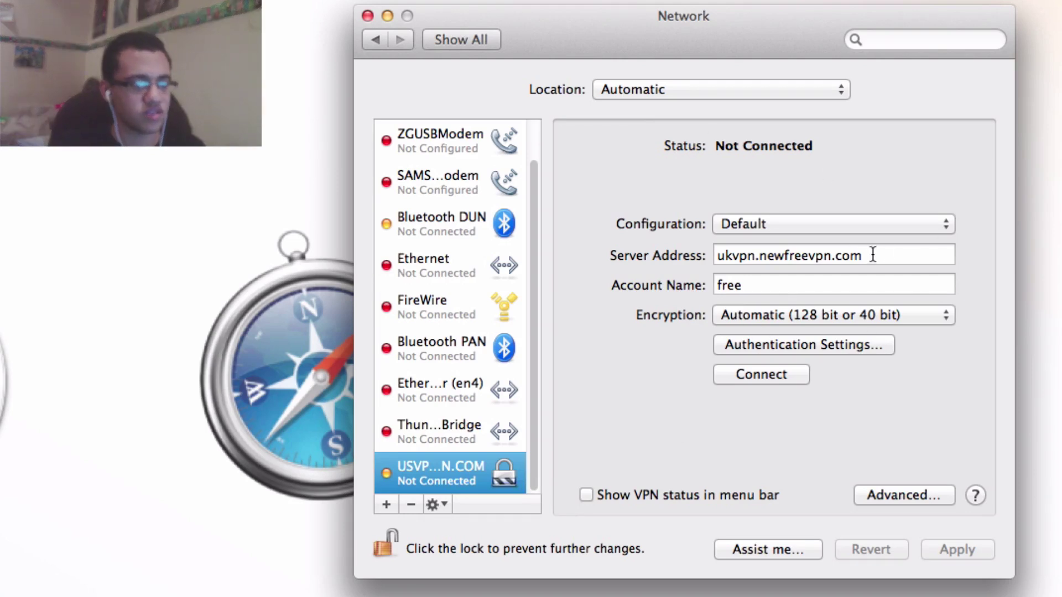
drag(896, 254, 743, 256)
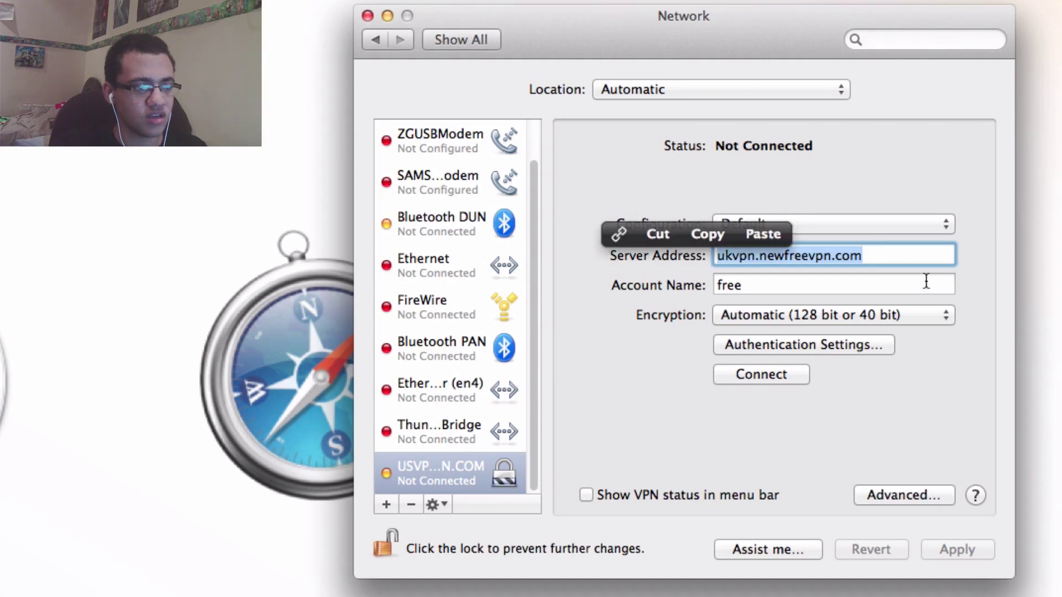
Step: Enter the VPN account name and set the password in Authentication Settings
click(905, 284)
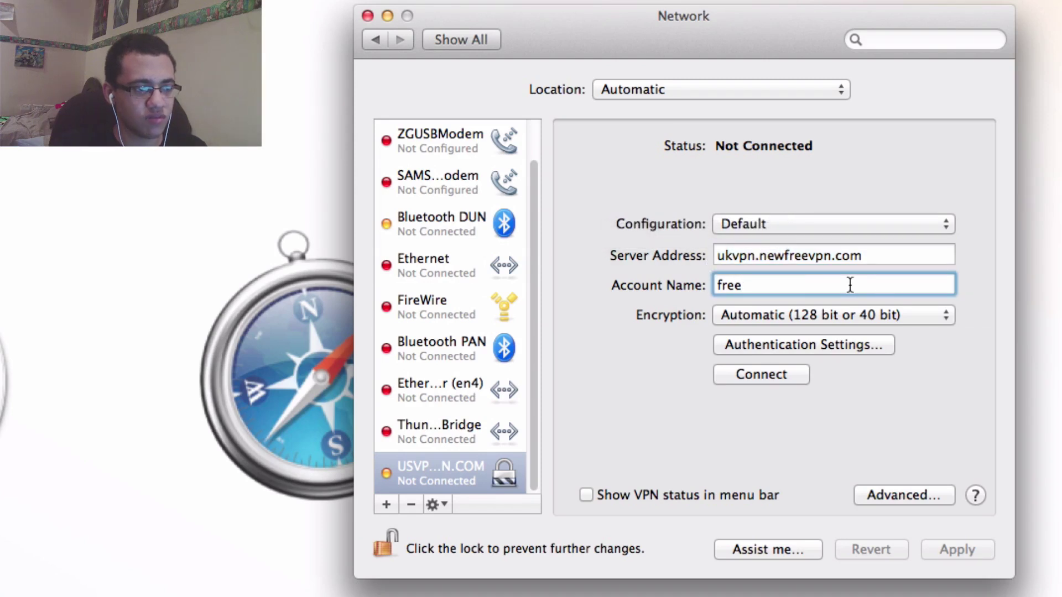
double_click(749, 286)
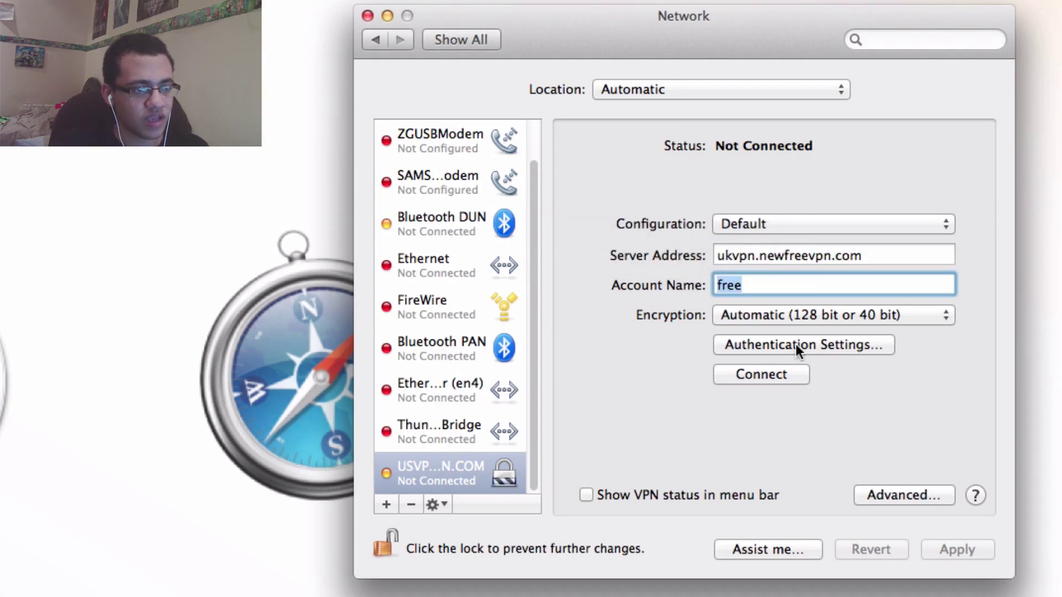
click(748, 342)
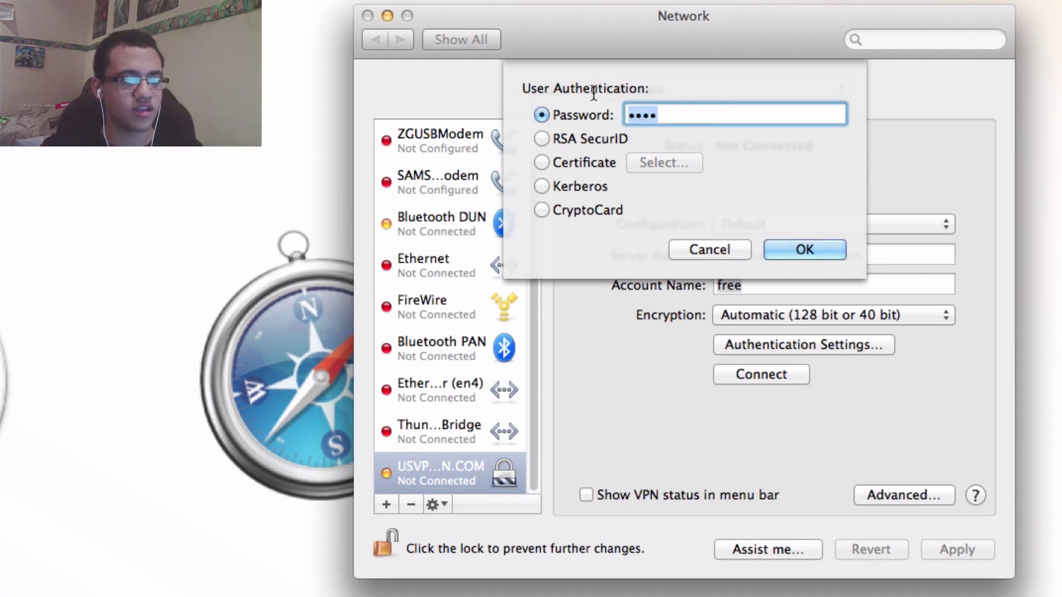
click(789, 251)
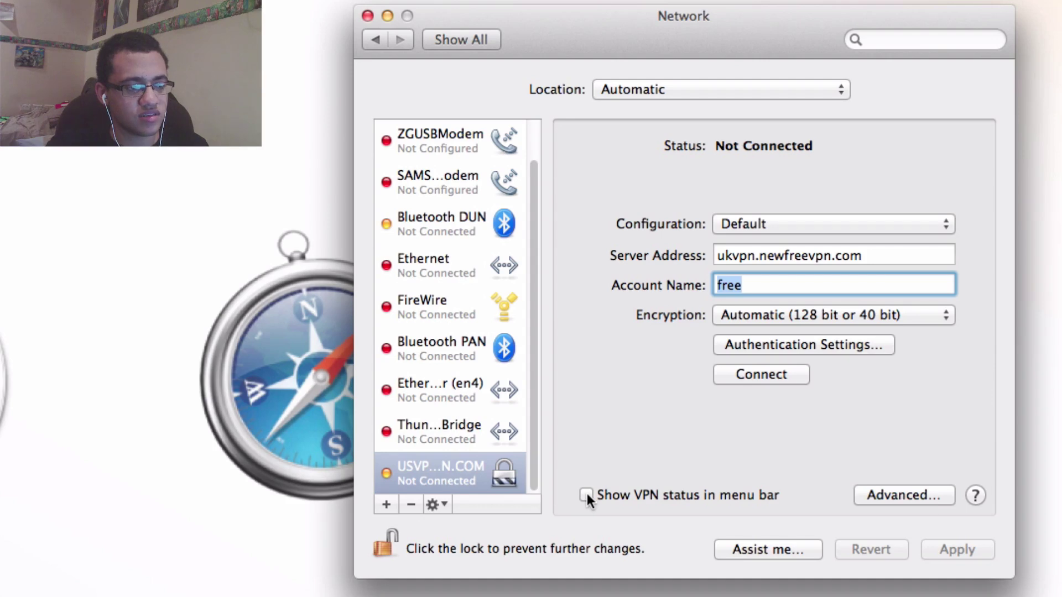
Step: Lock the settings, quit System Preferences, and connect USVPN.NewFreeVPN.COM from the menu-bar VPN icon
click(545, 542)
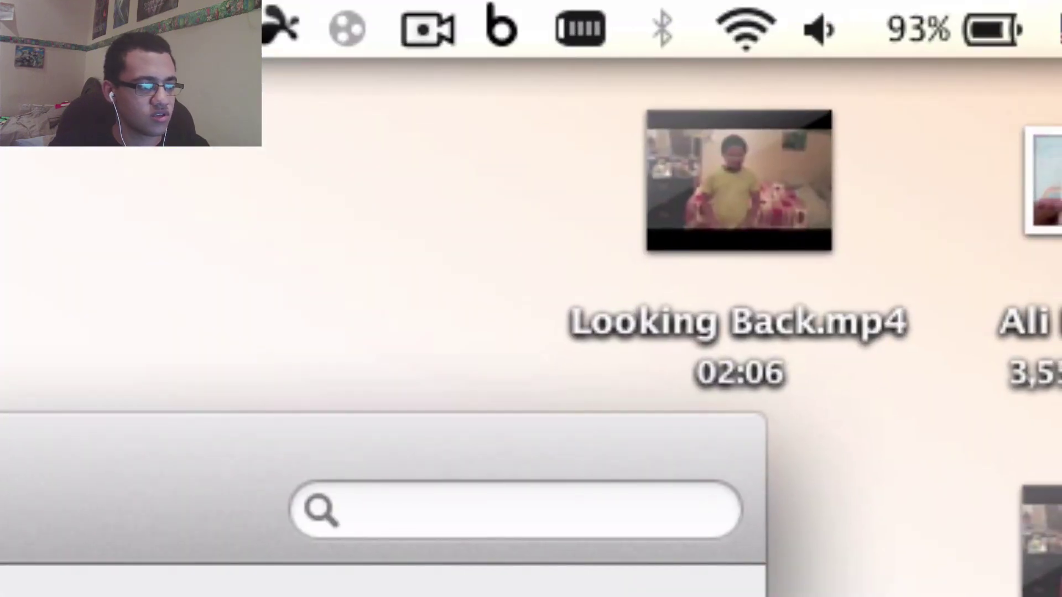
key(super+q)
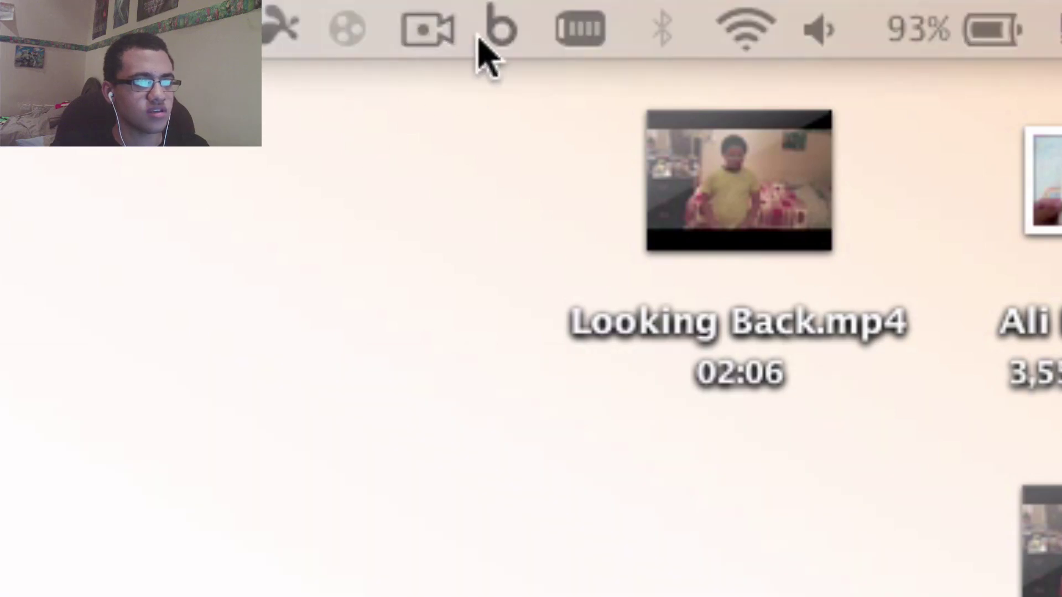
click(592, 45)
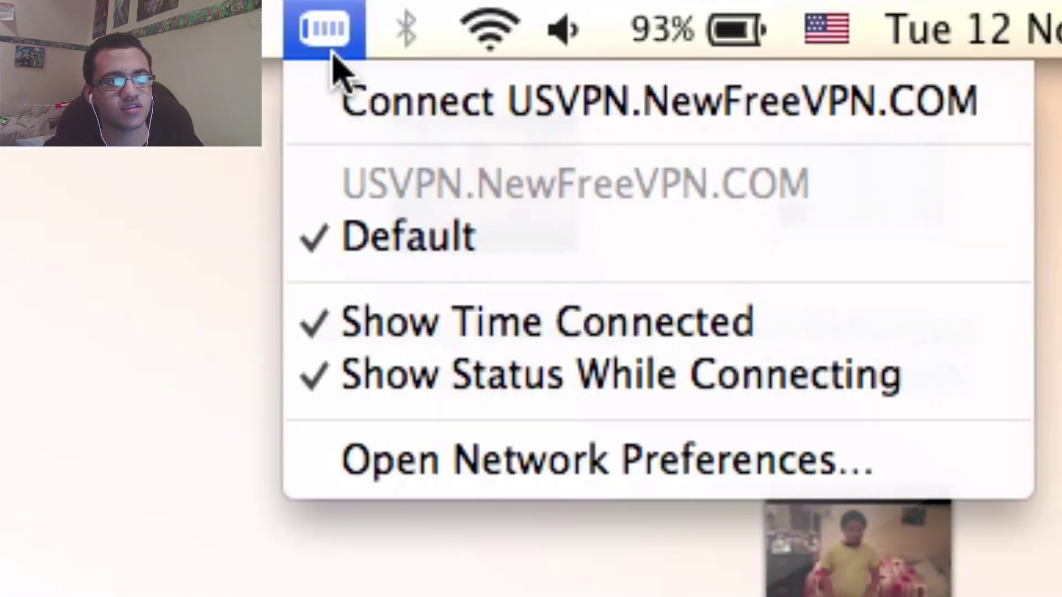
click(367, 105)
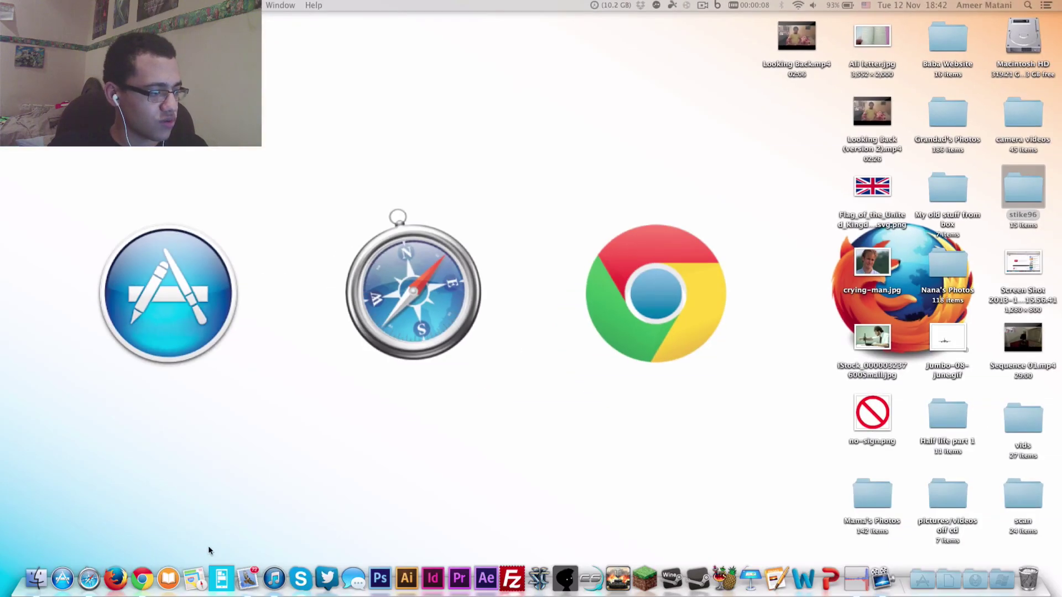
Step: In Safari, reopen the Hollyoaks – 4oD page from History and agree to the free VPN's terms
click(83, 557)
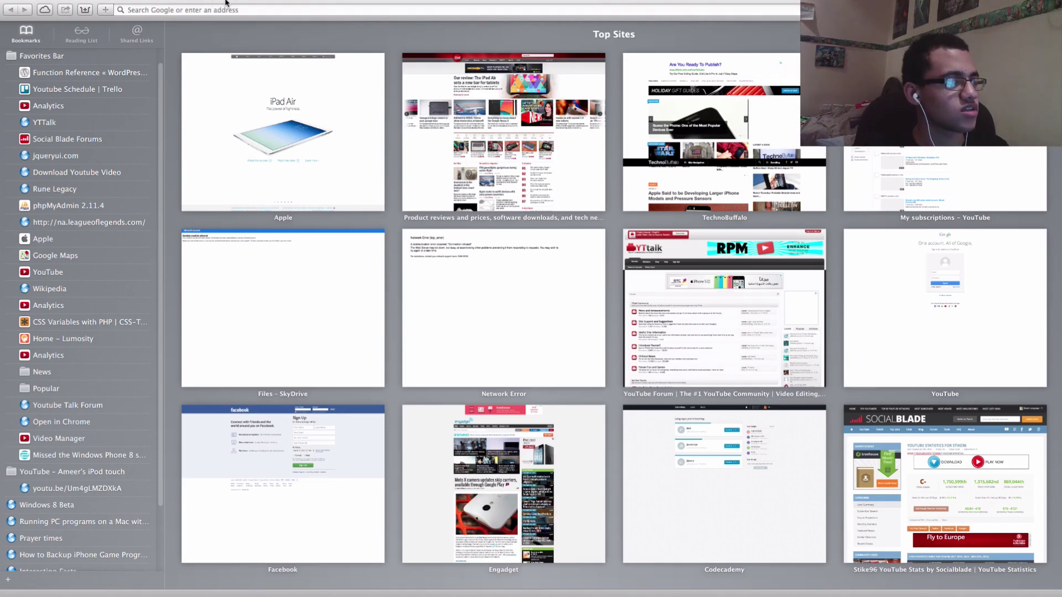
click(149, 5)
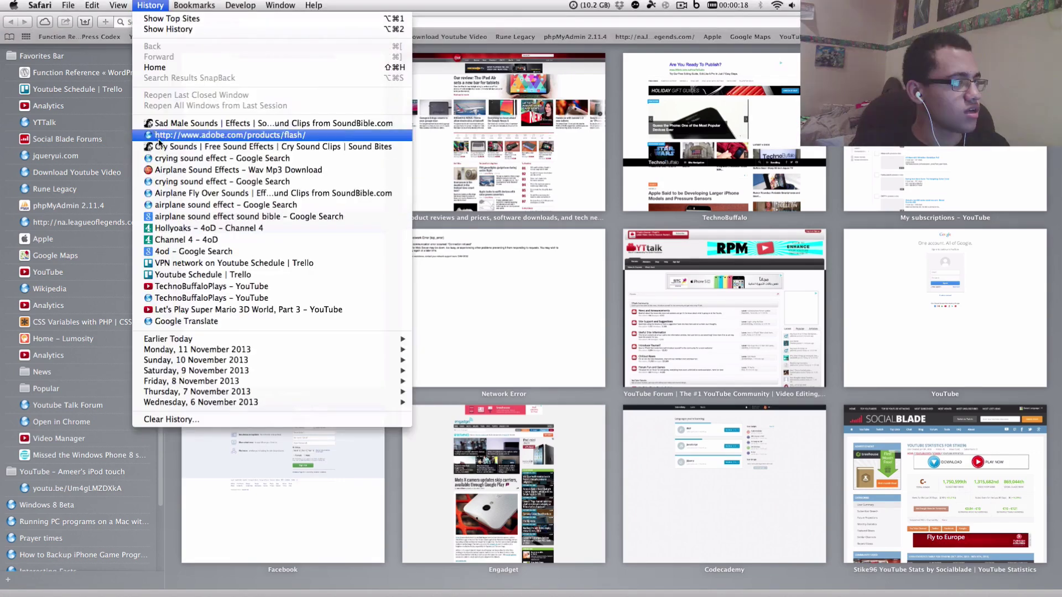
click(192, 228)
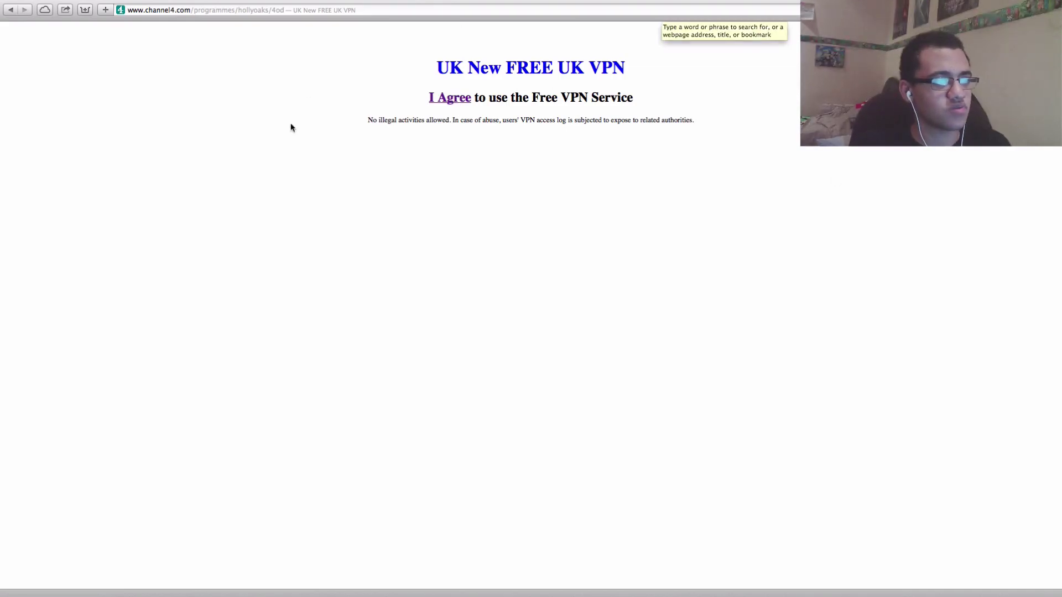
click(458, 100)
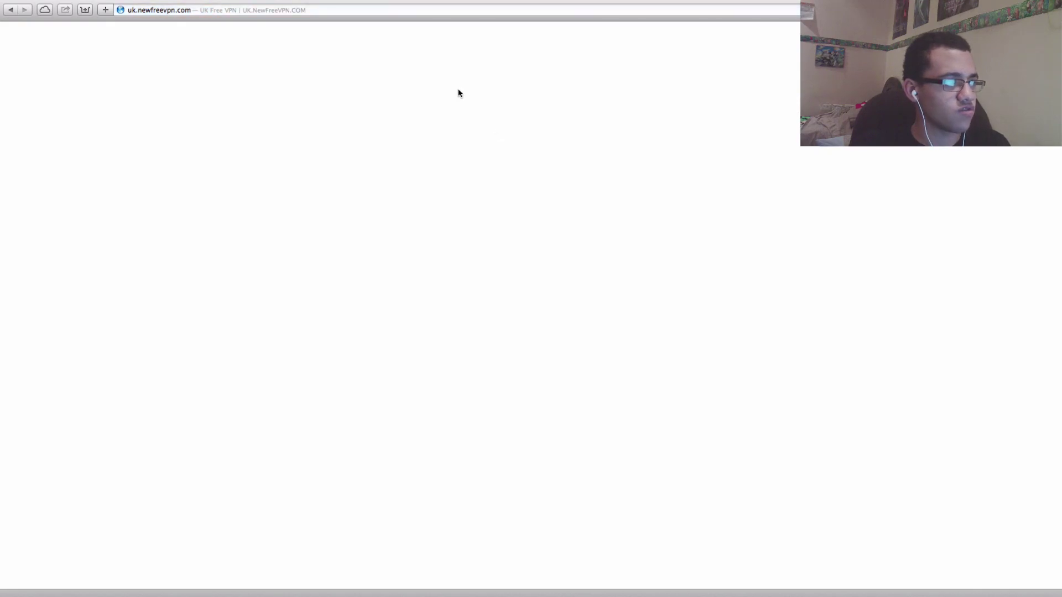
Step: Return to the Channel 4 – 4oD home page from History
mouse_move(245, 1)
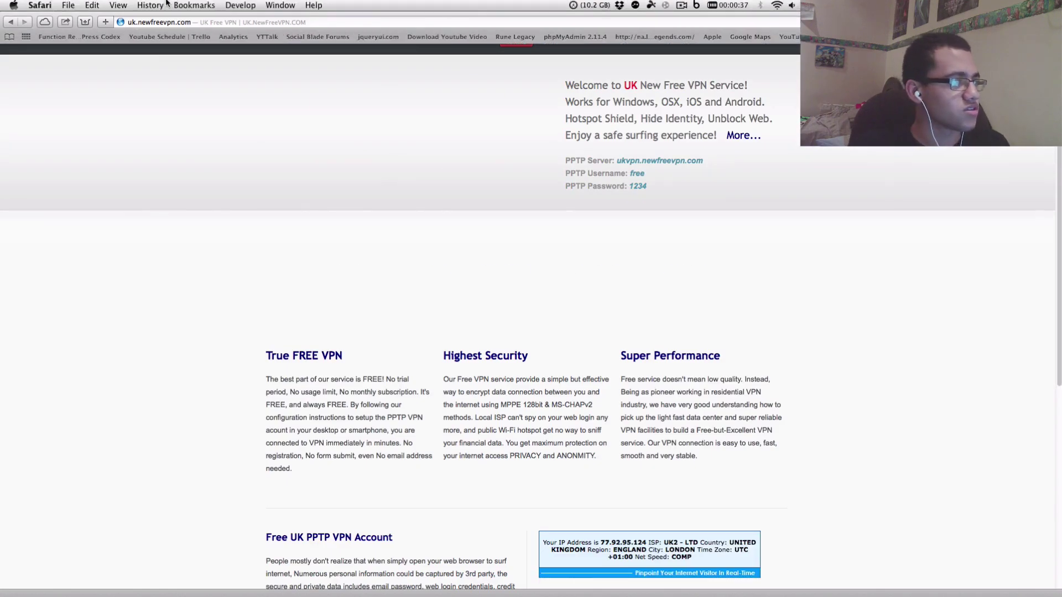
click(151, 5)
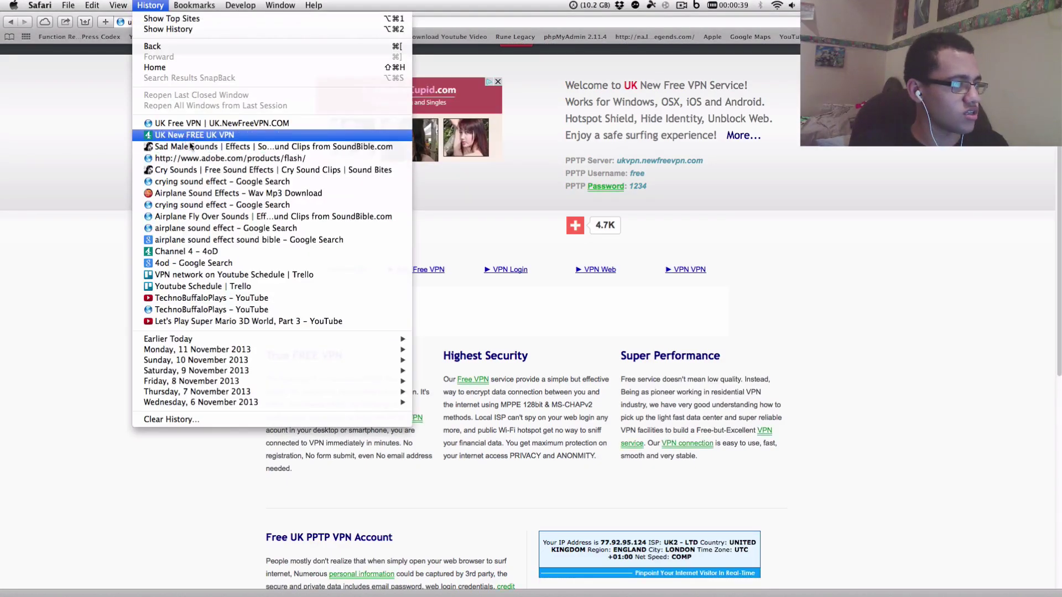
click(186, 251)
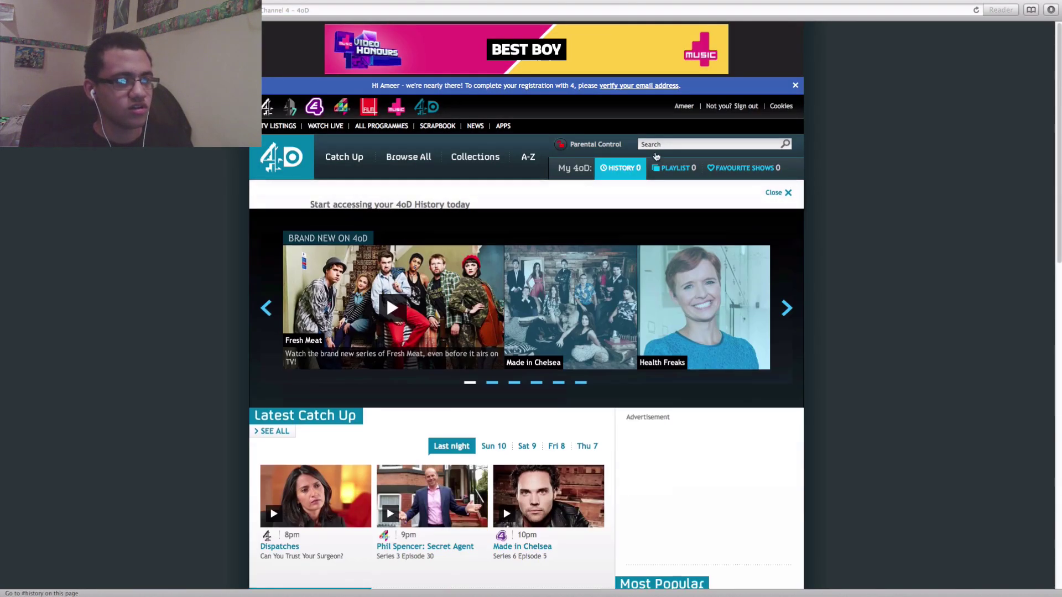
Step: Search 4oD for 'Hollyoa' and play the Hollyoaks Mon 11 Nov 2013 episode
click(662, 146)
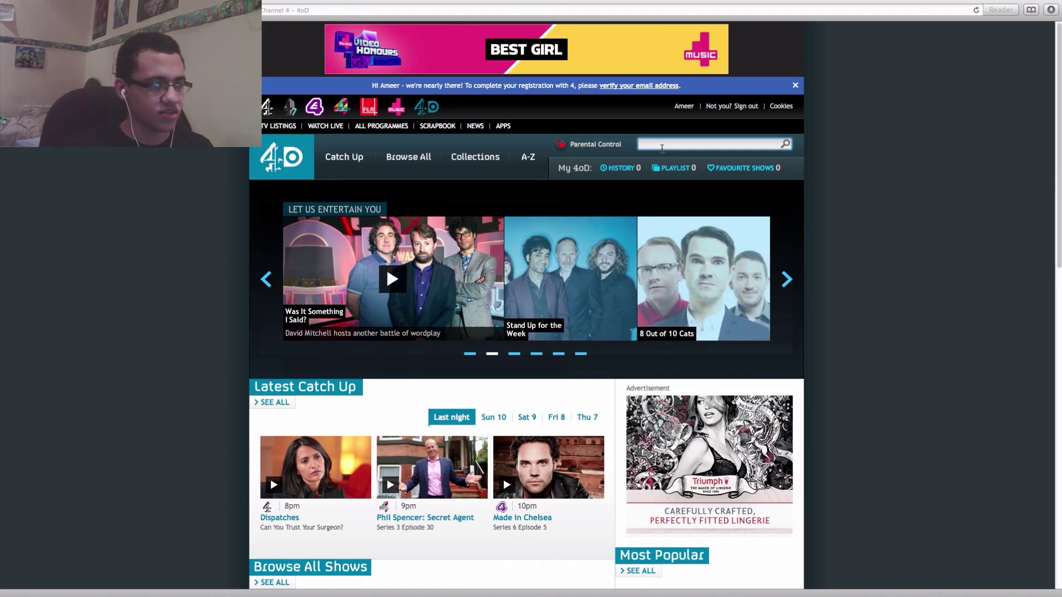
text(H)
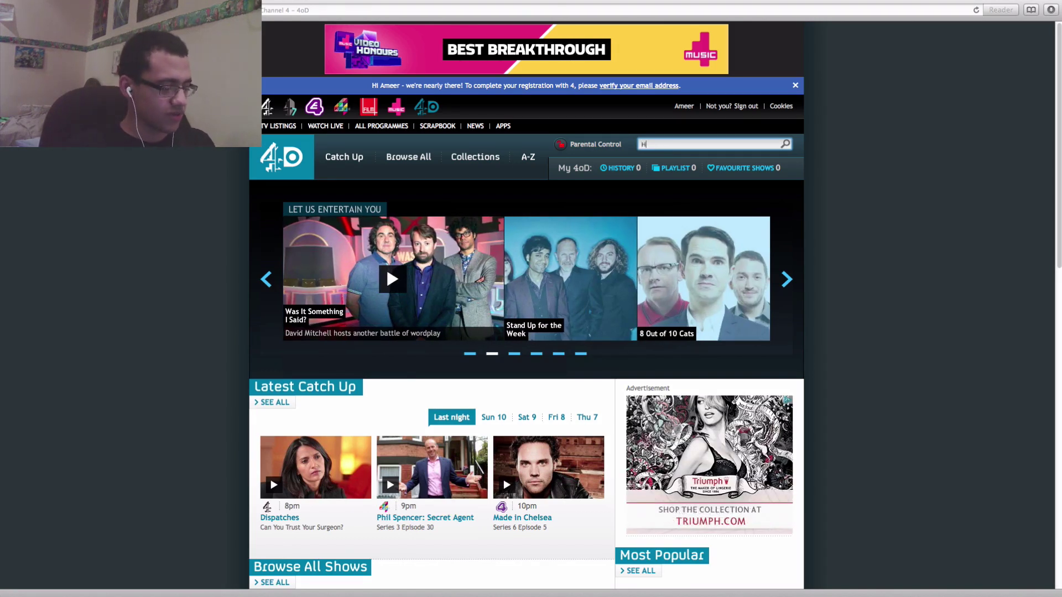
text(olly)
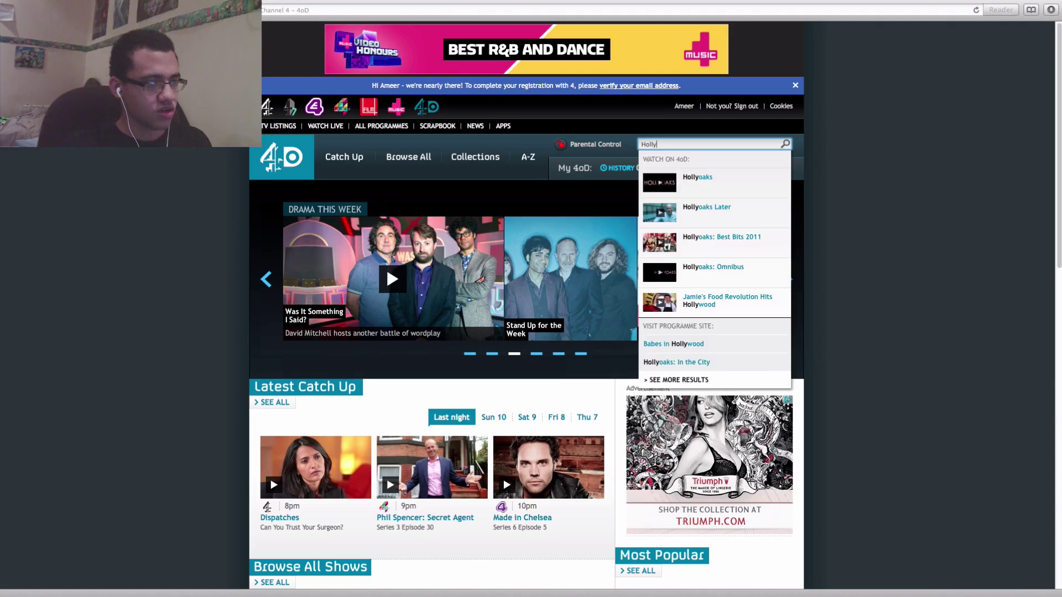
text(oa)
key(Return)
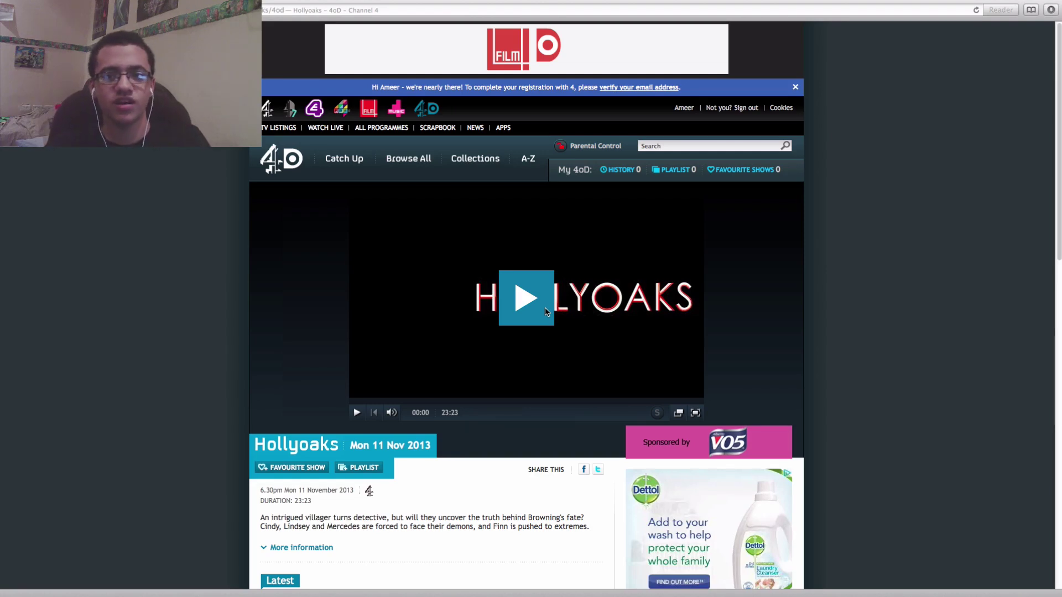
click(545, 311)
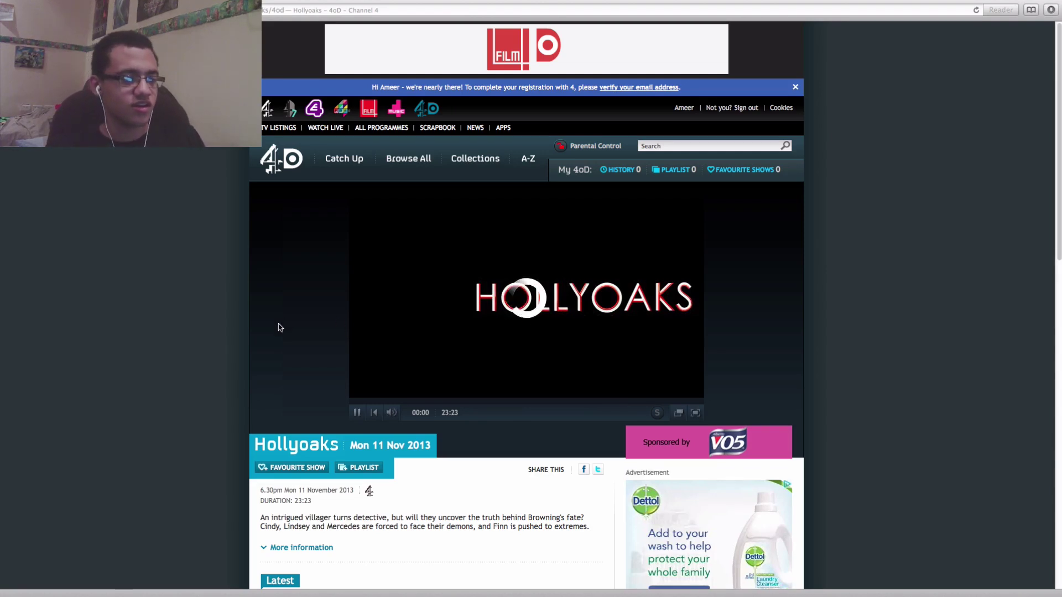